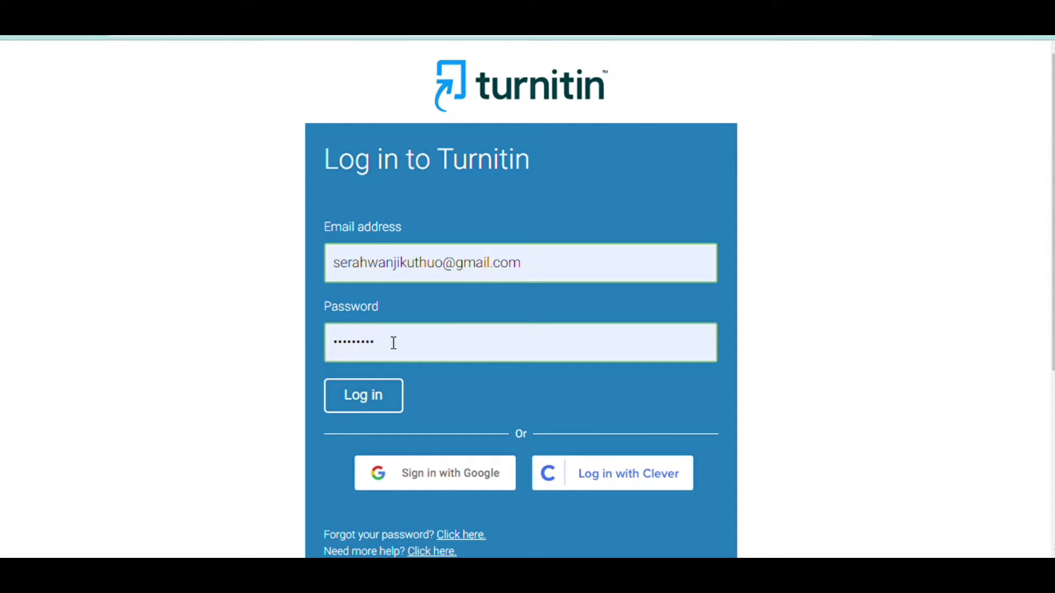
- Log in to Turnitin and scroll the December class inbox, where Slot1 shows 2% similarity
left_click(363, 411)
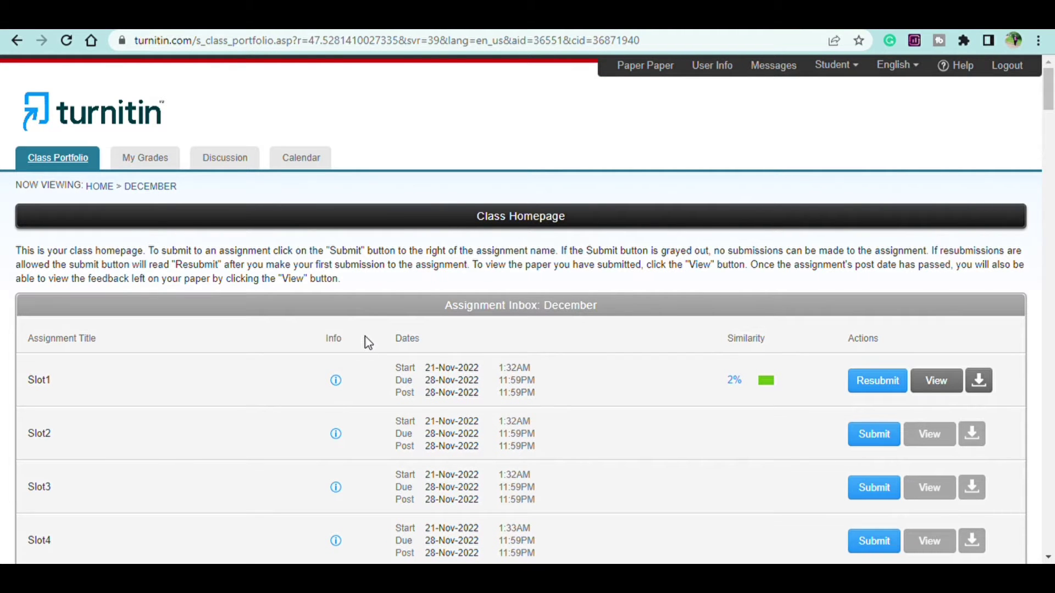
scroll(365, 338, "down", 8)
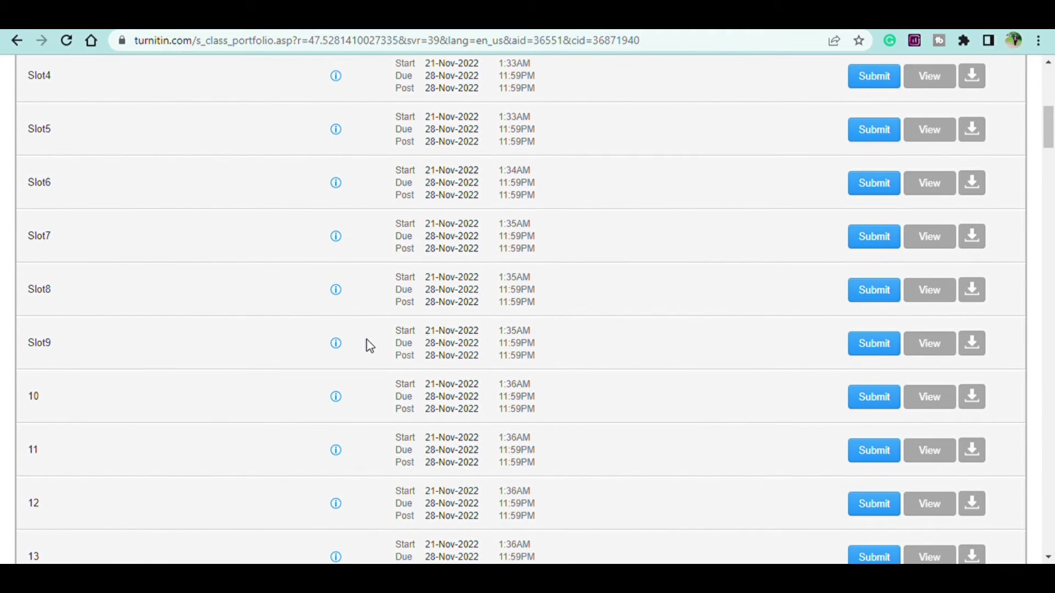
scroll(365, 332, "up", 8)
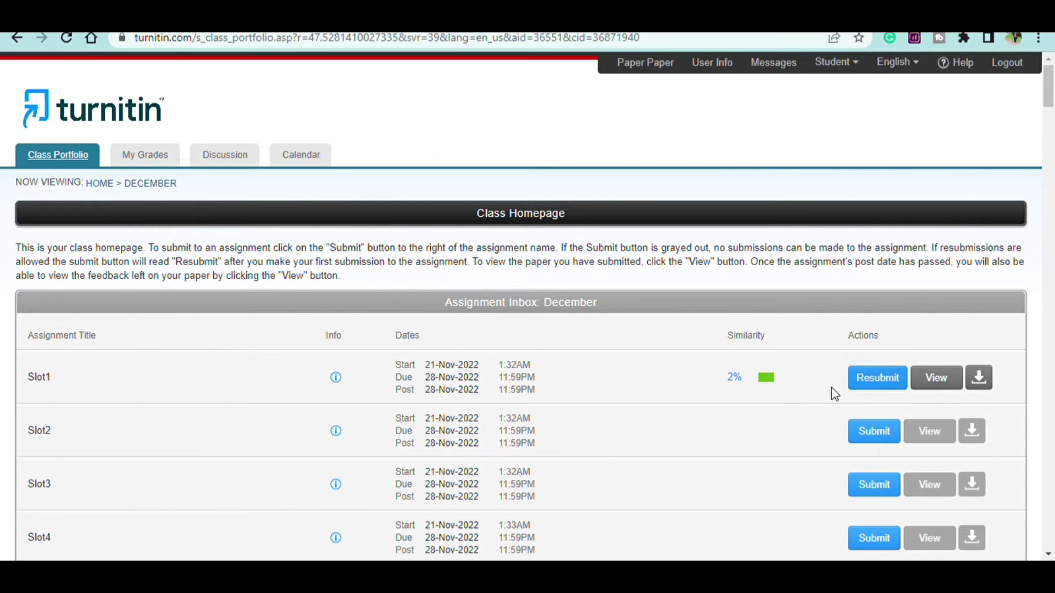
scroll(632, 412, "down", 3)
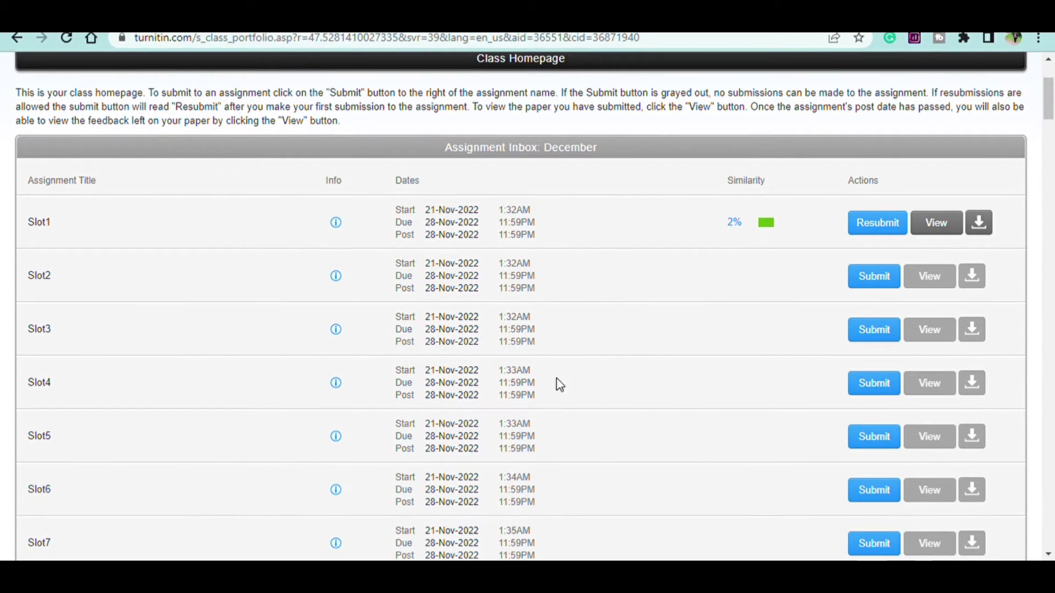
- Start a Slot2 submission and enter the submission title 'poem'
left_click(871, 278)
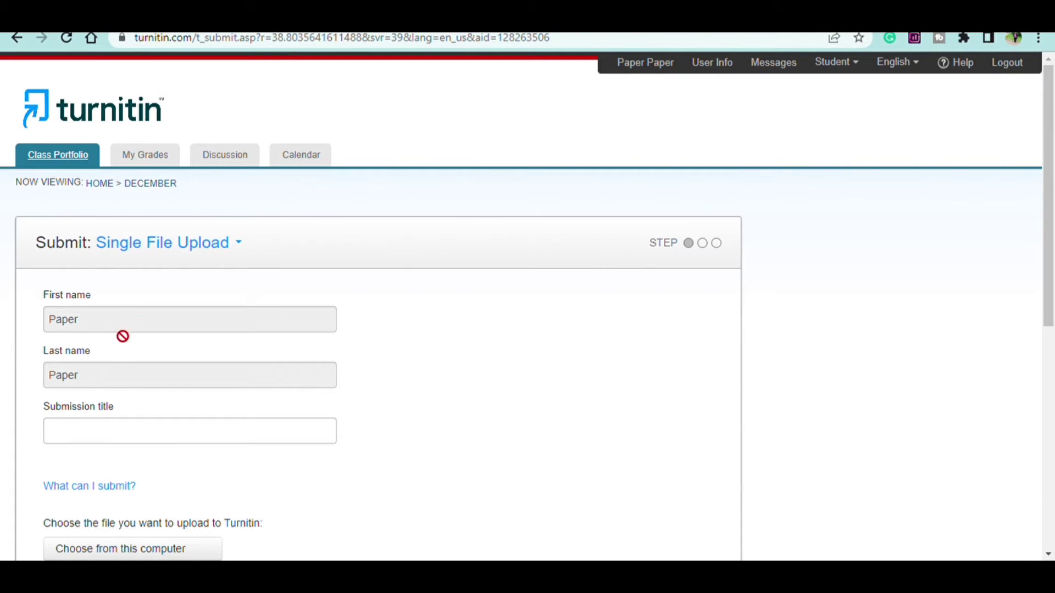
left_click(140, 429)
type("t")
key("BackSpace")
type("pd")
key("BackSpace")
type("oem")
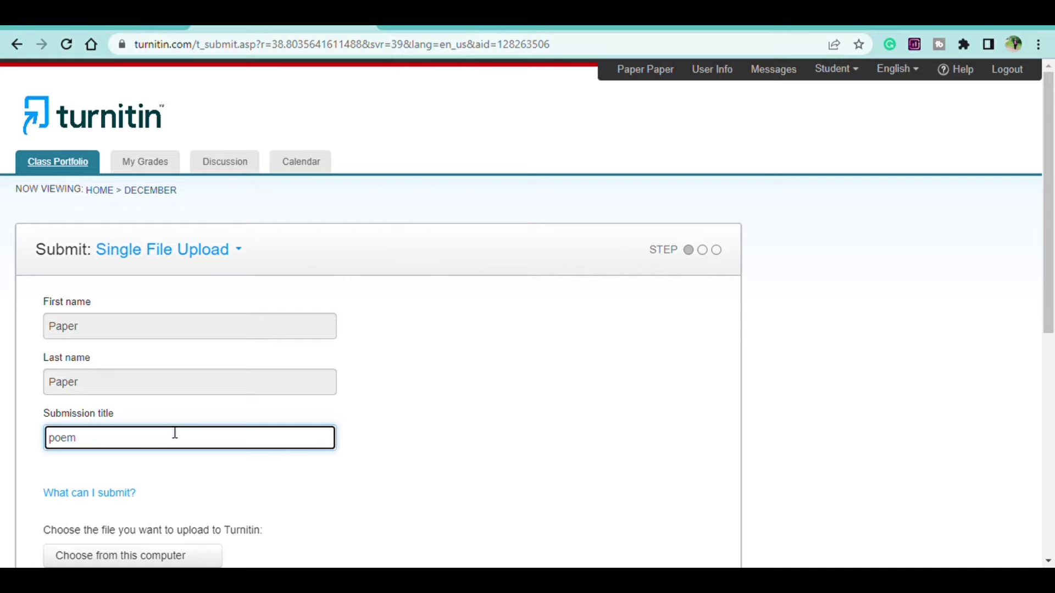
- Choose Poem.docx from this computer and upload it
scroll(71, 466, "down", 2)
scroll(69, 465, "down", 1)
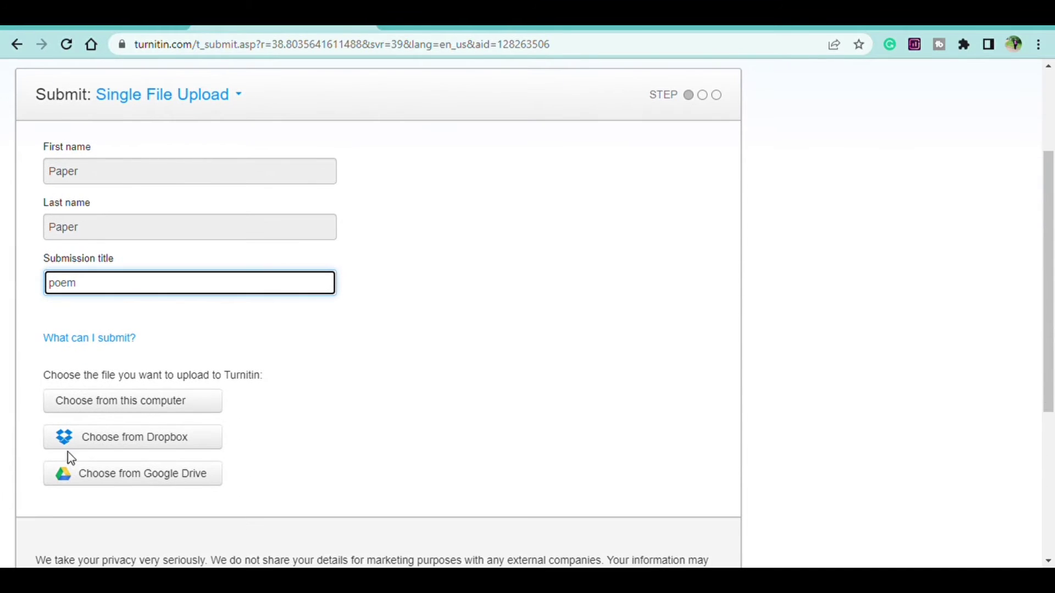
left_click(138, 402)
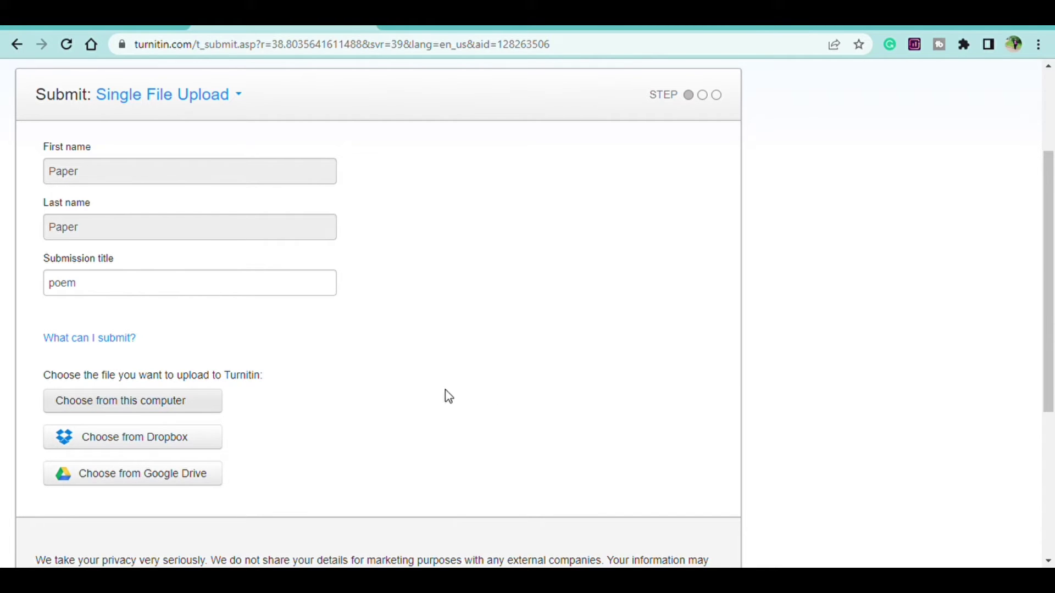
double_click(405, 356)
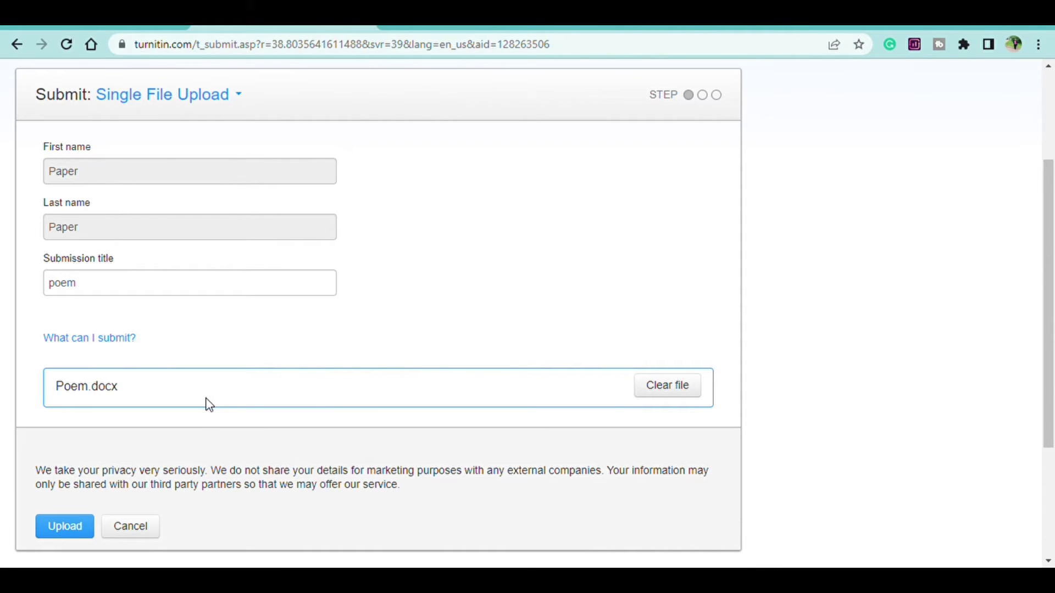
scroll(139, 465, "down", 3)
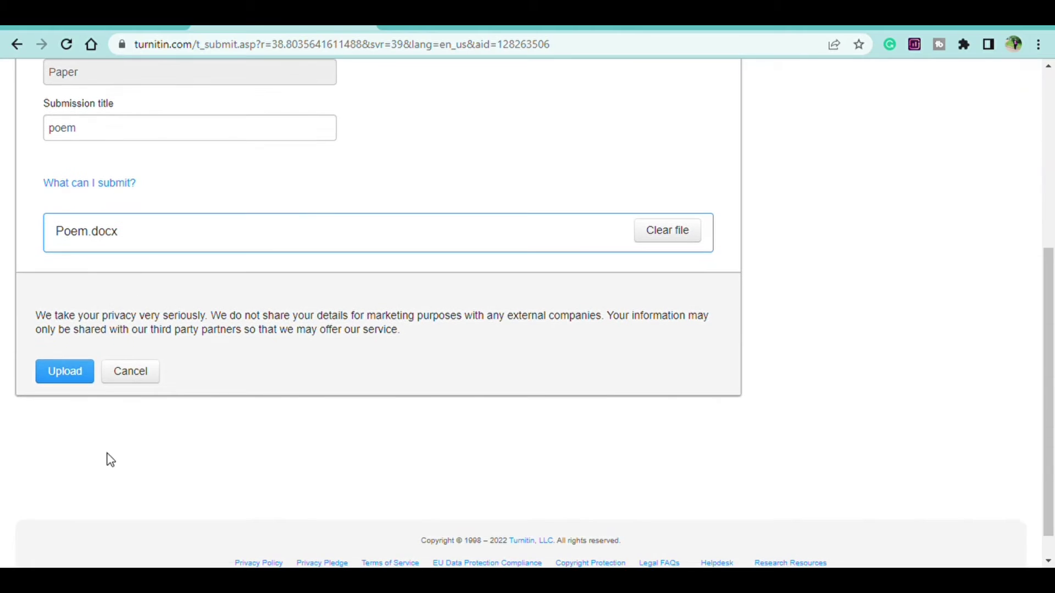
left_click(83, 373)
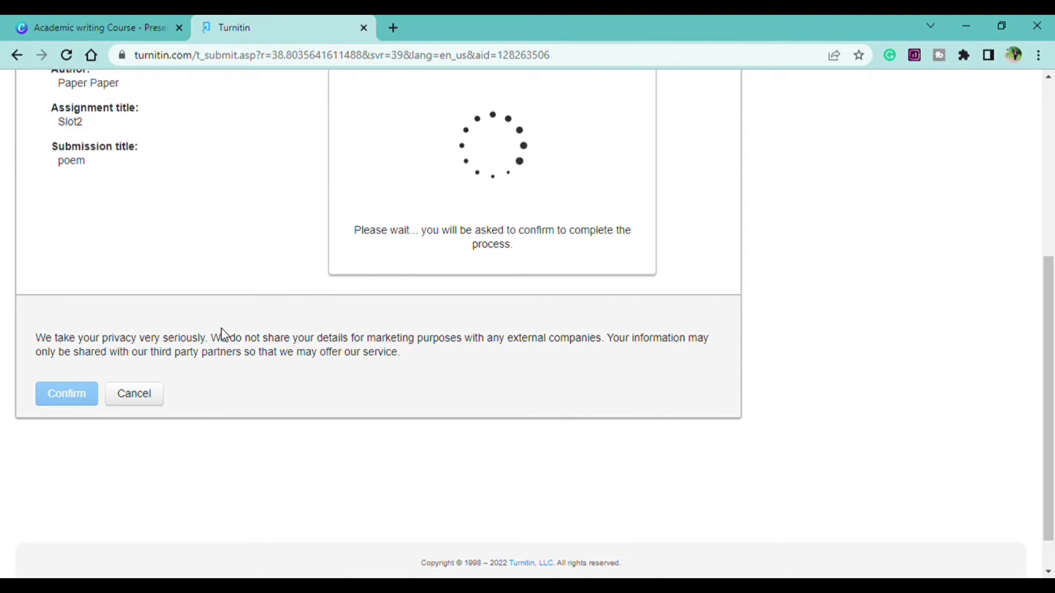
- Confirm the poem submission and return to the assignment list
scroll(3, 429, "down", 1)
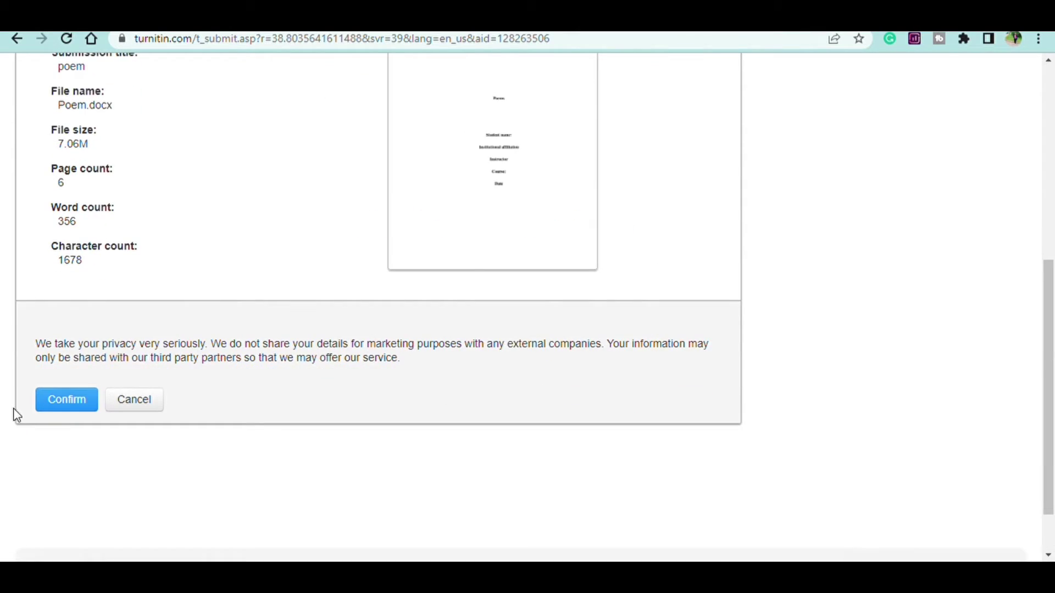
left_click(60, 404)
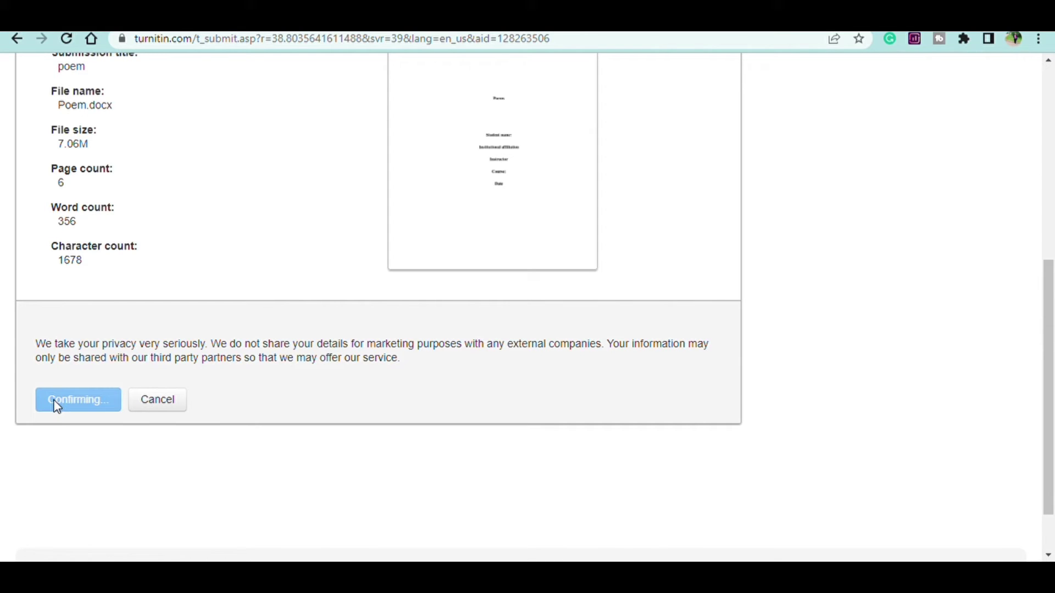
left_click(92, 507)
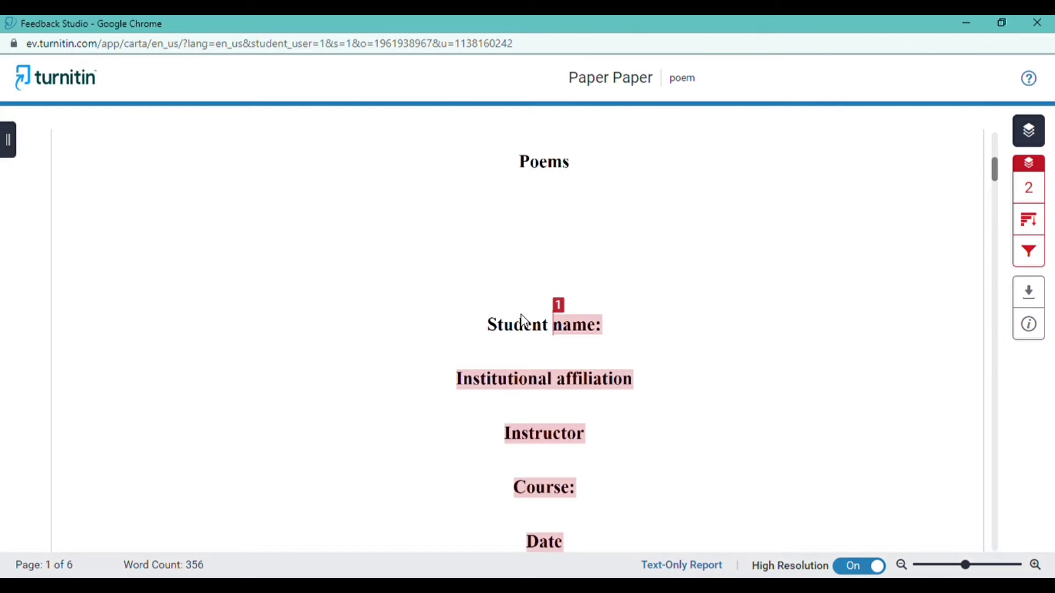
- Scroll through the poem, view its 2% coursehero.com match overview, then close it
scroll(516, 338, "down", 2)
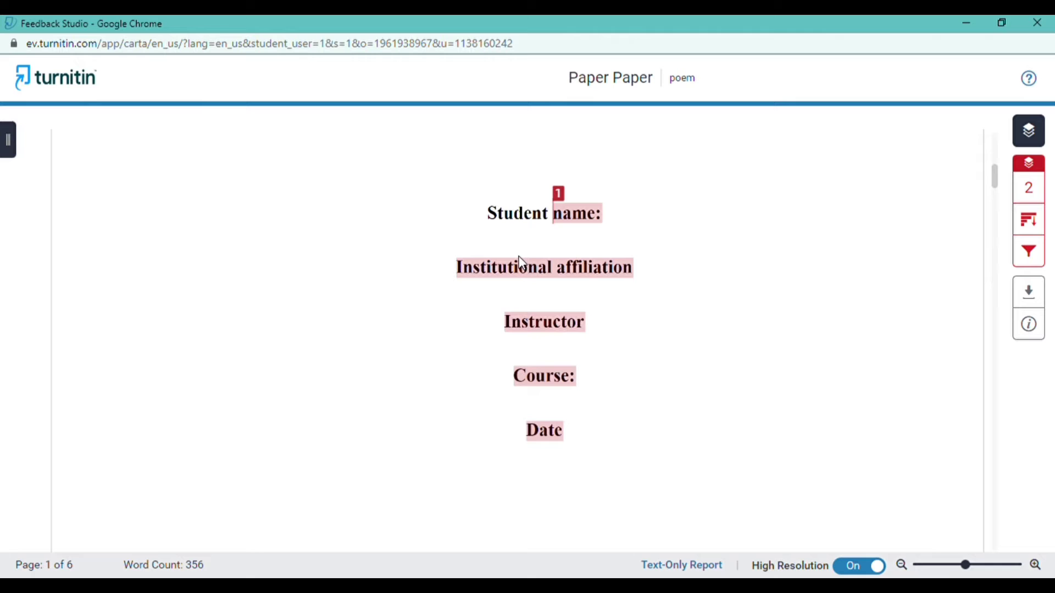
scroll(448, 357, "down", 10)
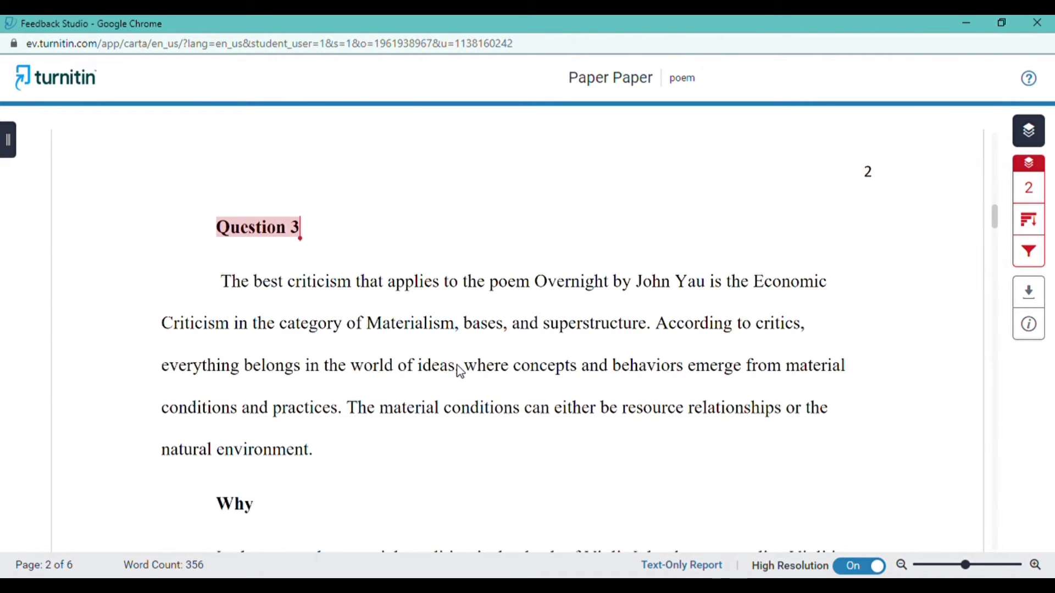
scroll(460, 371, "down", 6)
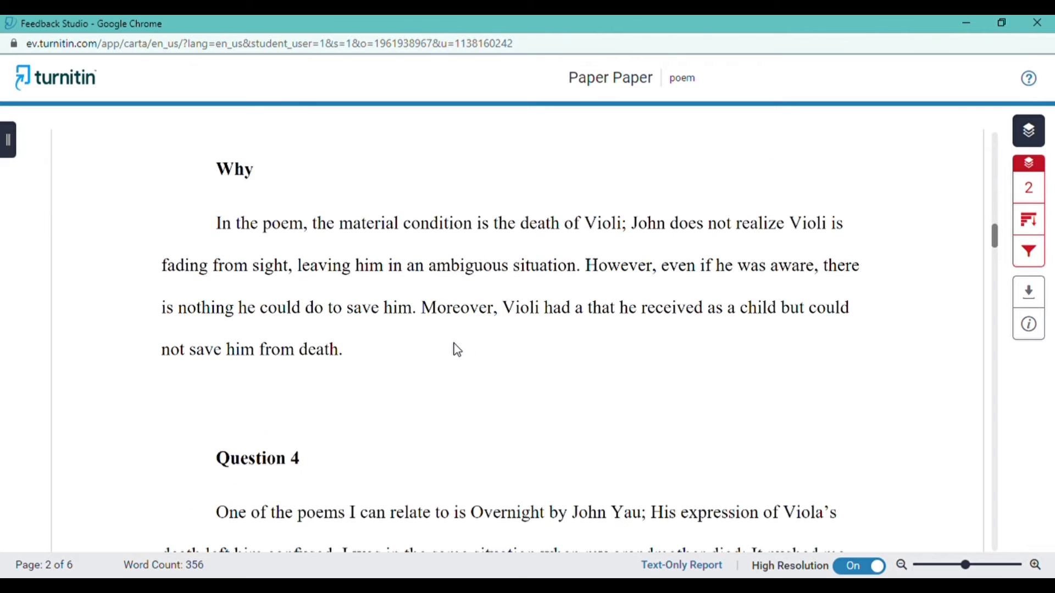
scroll(458, 351, "down", 3)
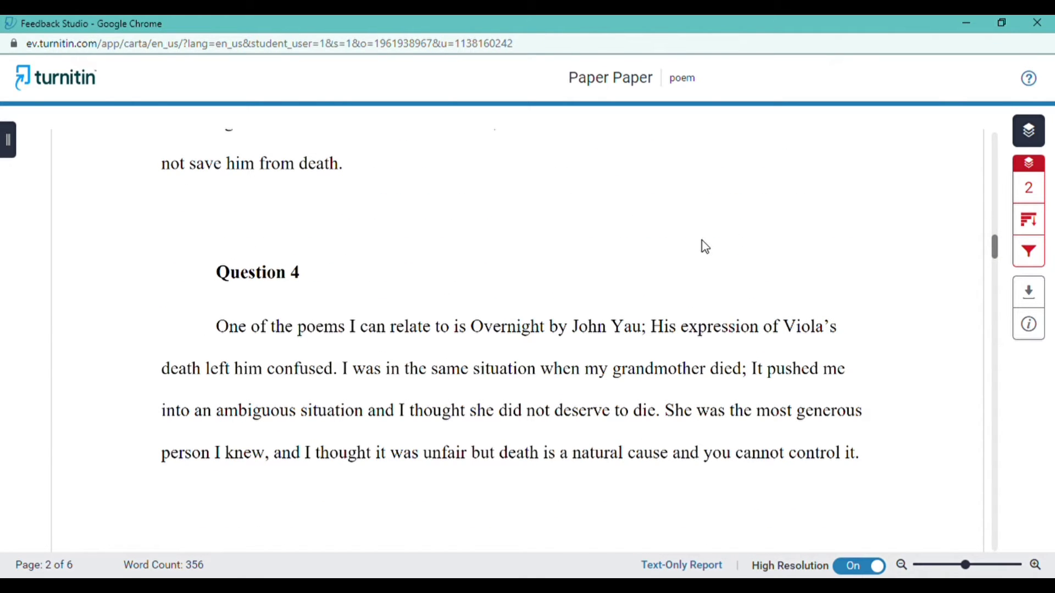
left_click(1025, 195)
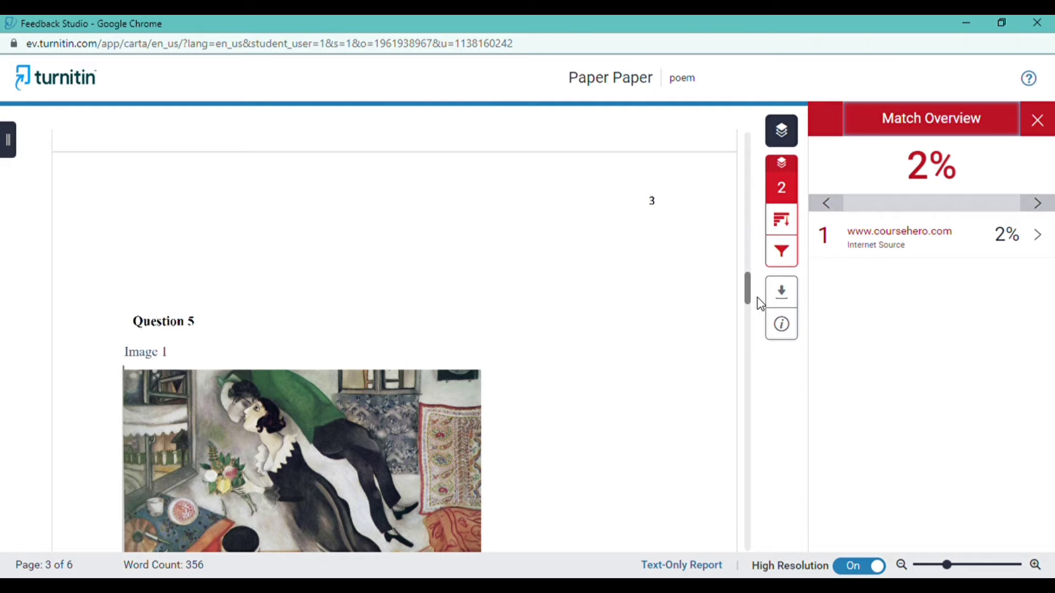
left_click(1038, 120)
scroll(283, 469, "down", 5)
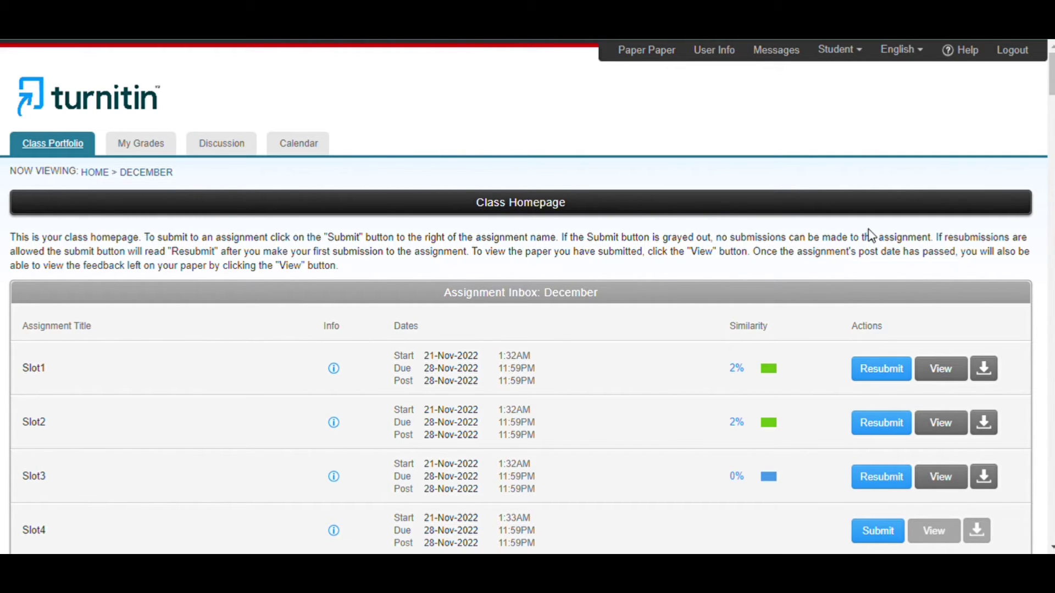
- Start a Slot4 submission and enter the title 'teslar'
scroll(849, 321, "down", 2)
scroll(849, 321, "down", 4)
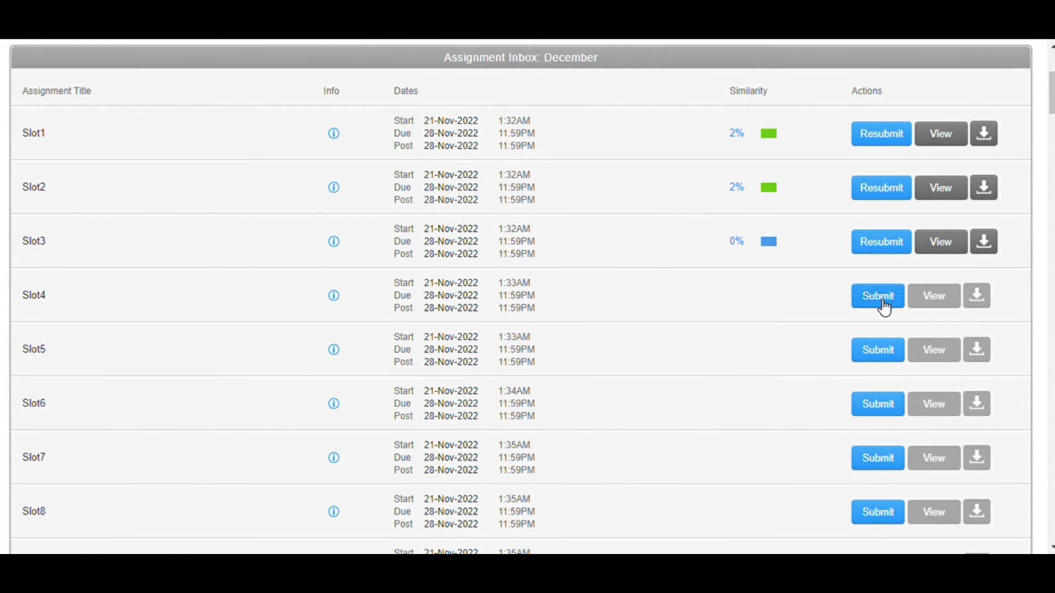
left_click(879, 299)
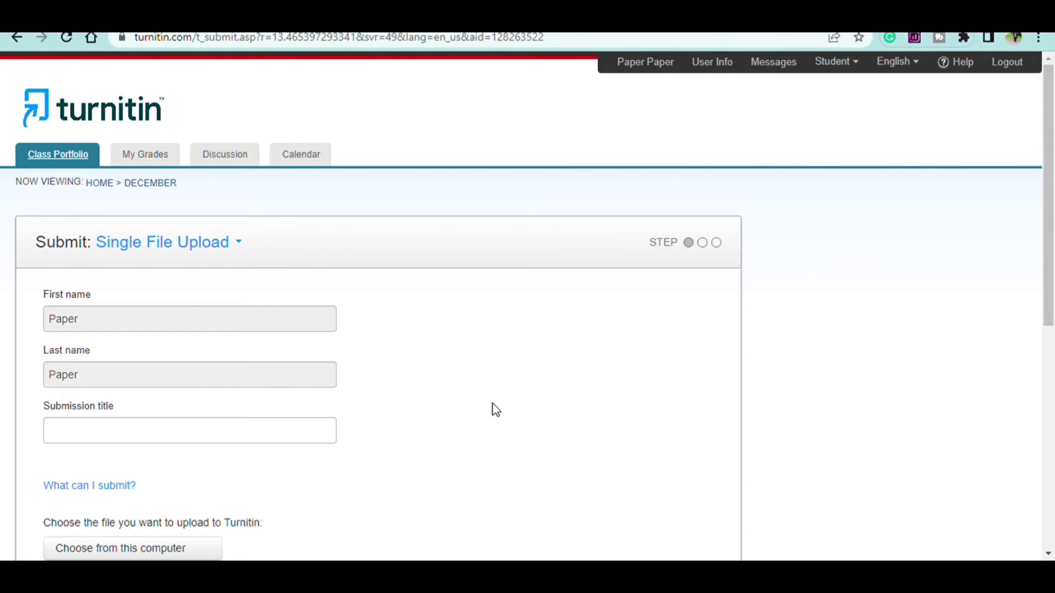
left_click(83, 452)
type("teslar")
- Upload Tesla Target Audience.docx, confirm it, and return to the assignment list
scroll(89, 437, "down", 4)
left_click(110, 328)
left_click(51, 443)
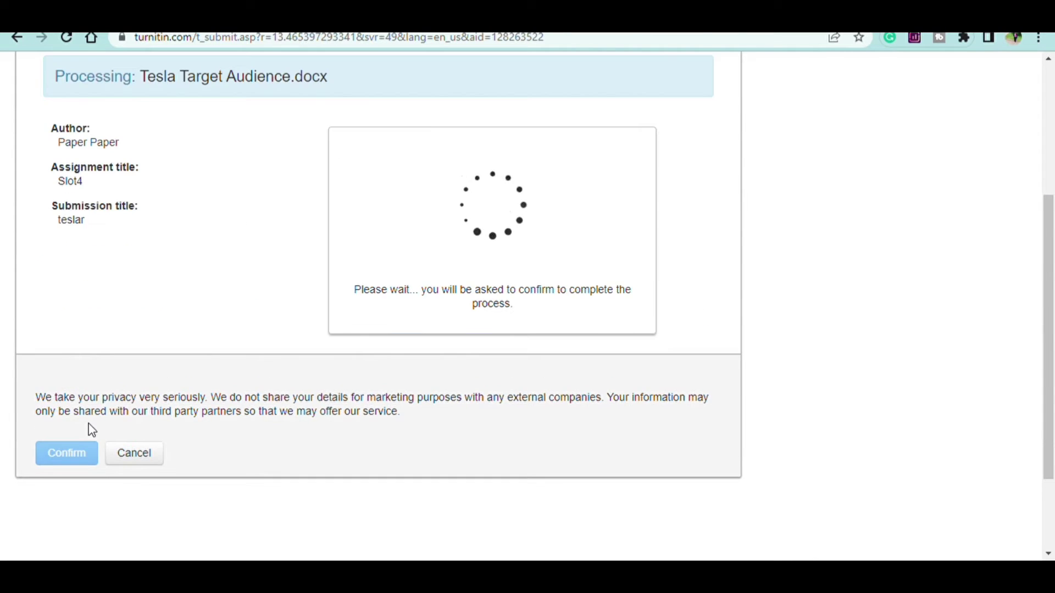
left_click(85, 544)
scroll(88, 528, "down", 5)
left_click(105, 344)
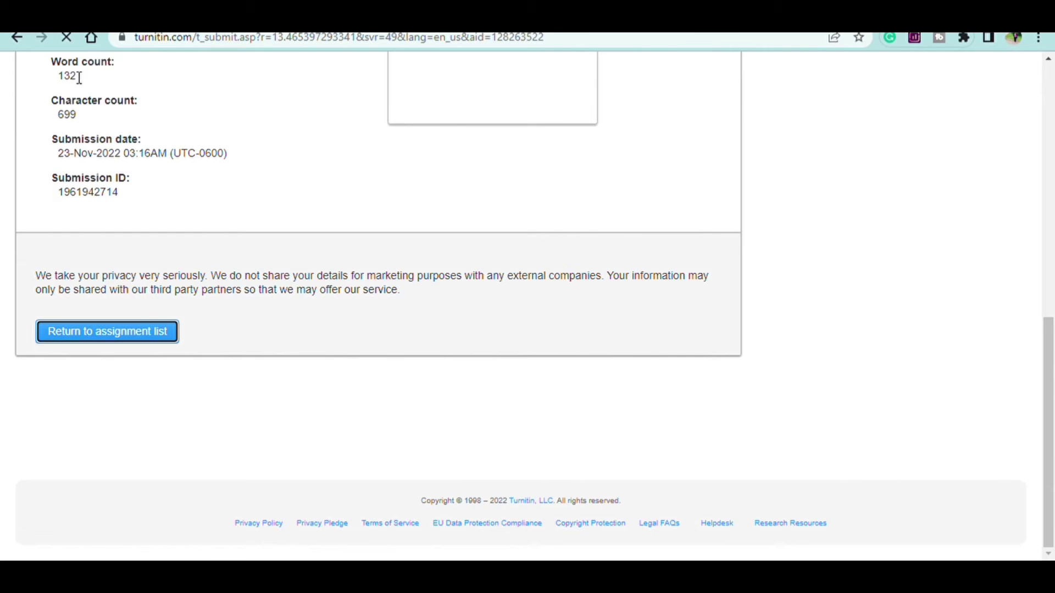
scroll(370, 342, "down", 2)
scroll(371, 346, "down", 2)
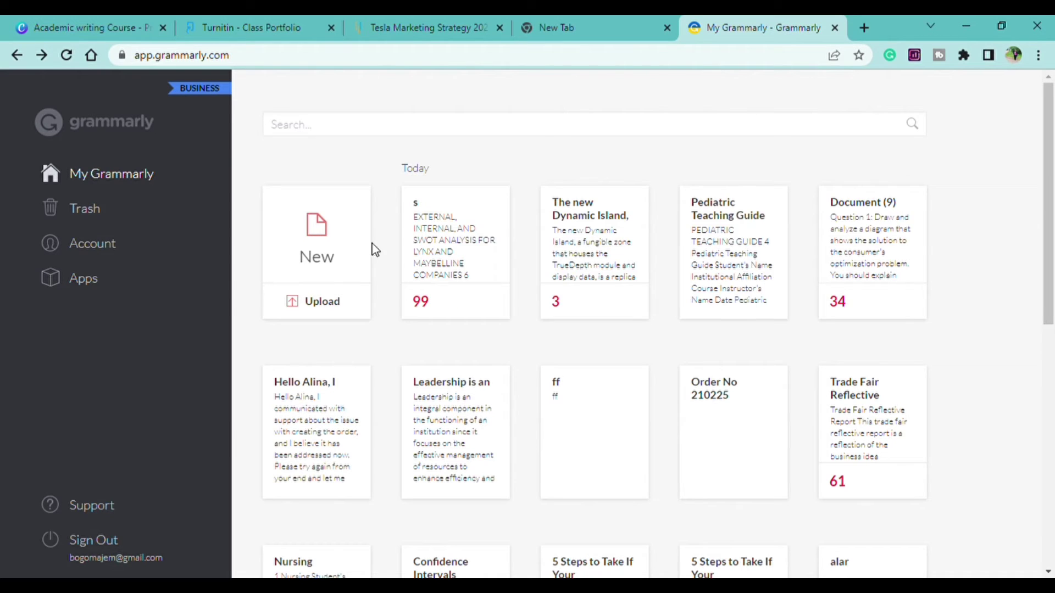
- Show the My Grammarly document grid listing the Deployment essay
left_click(329, 302)
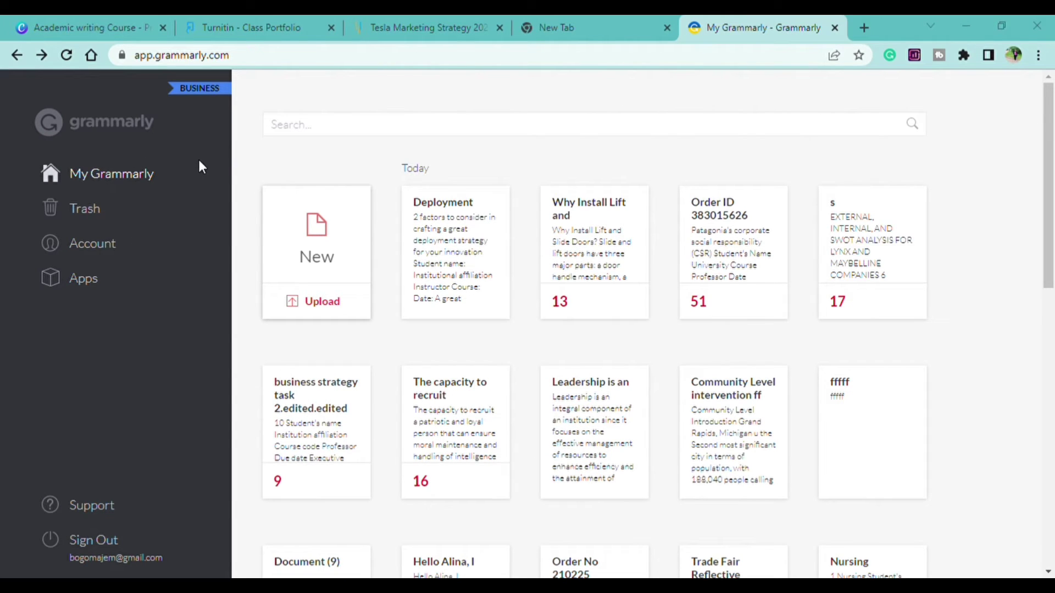
- Open the Deployment document and expand the 'important' suggestion card for the Pricing paragraph
left_click(409, 266)
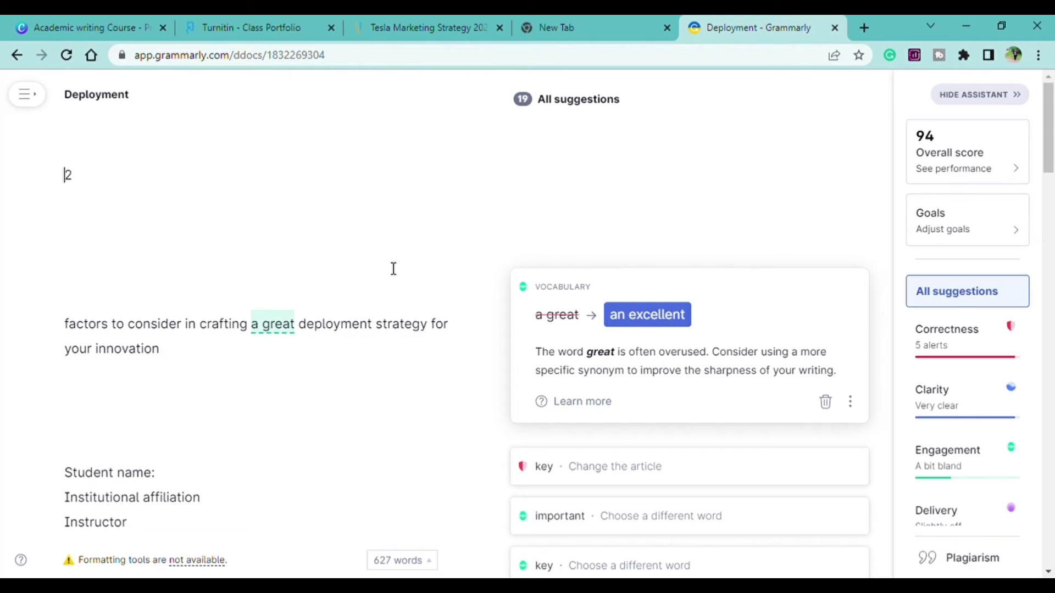
scroll(436, 360, "down", 5)
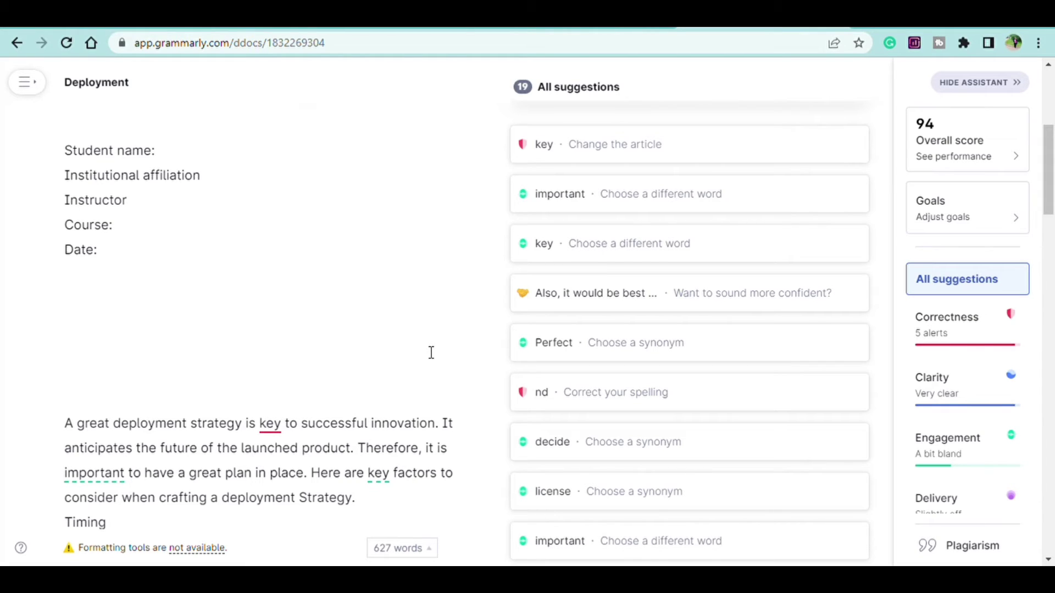
scroll(432, 350, "down", 4)
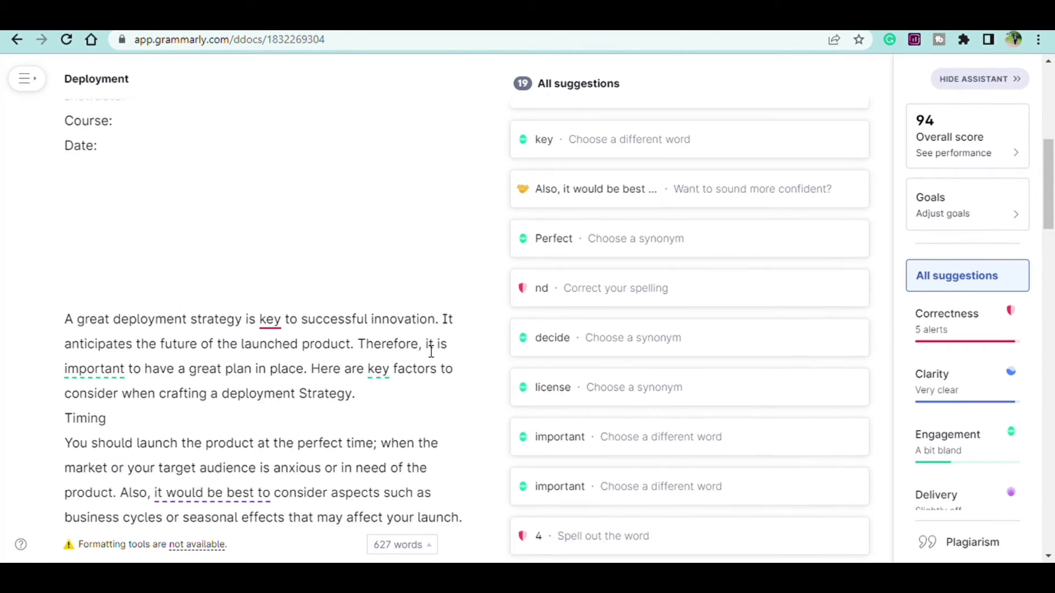
left_click(583, 376)
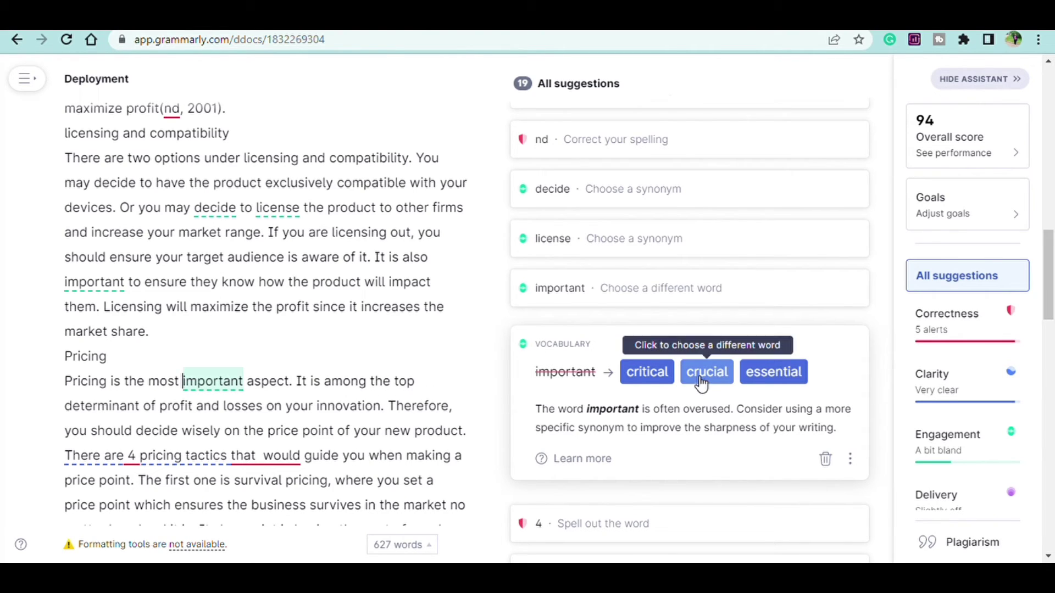
- Accept critical, essential, approve, Ideal, the confident rephrase and 'and'; dismiss two other suggestions
left_click(663, 377)
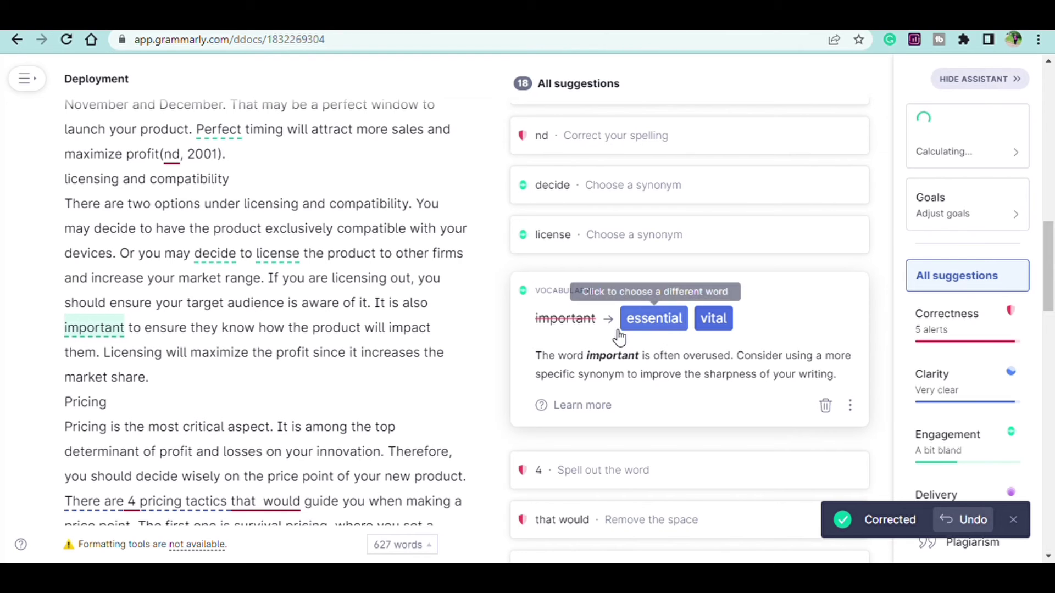
left_click(651, 320)
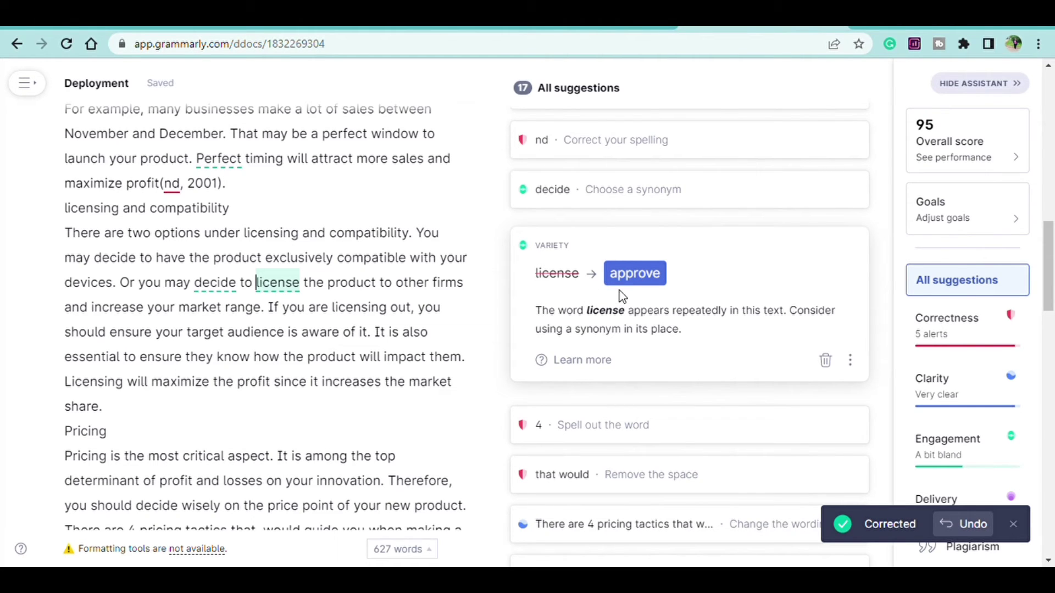
left_click(629, 275)
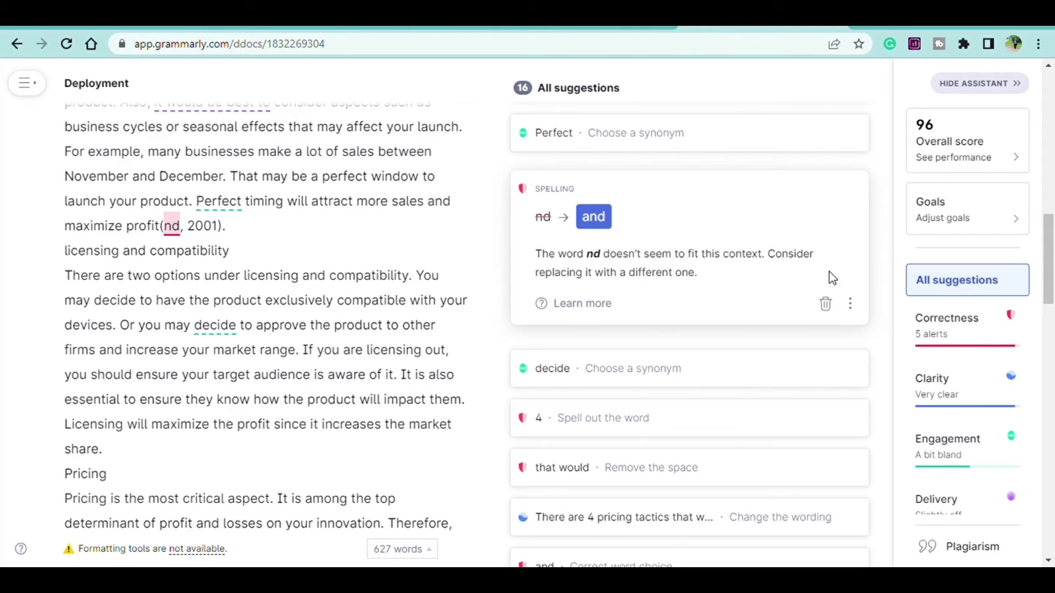
left_click(834, 303)
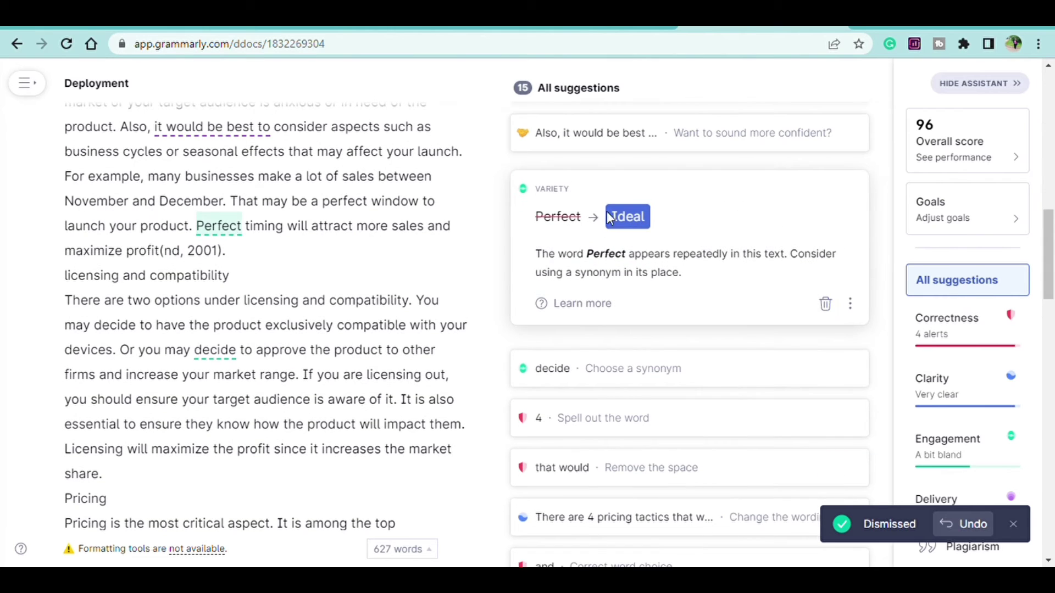
left_click(637, 220)
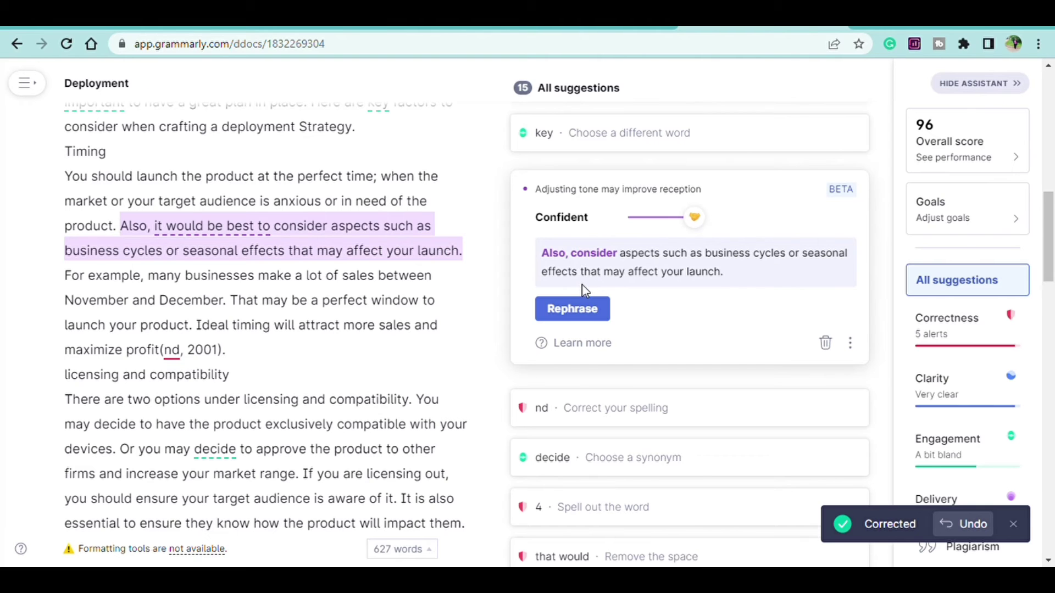
left_click(573, 309)
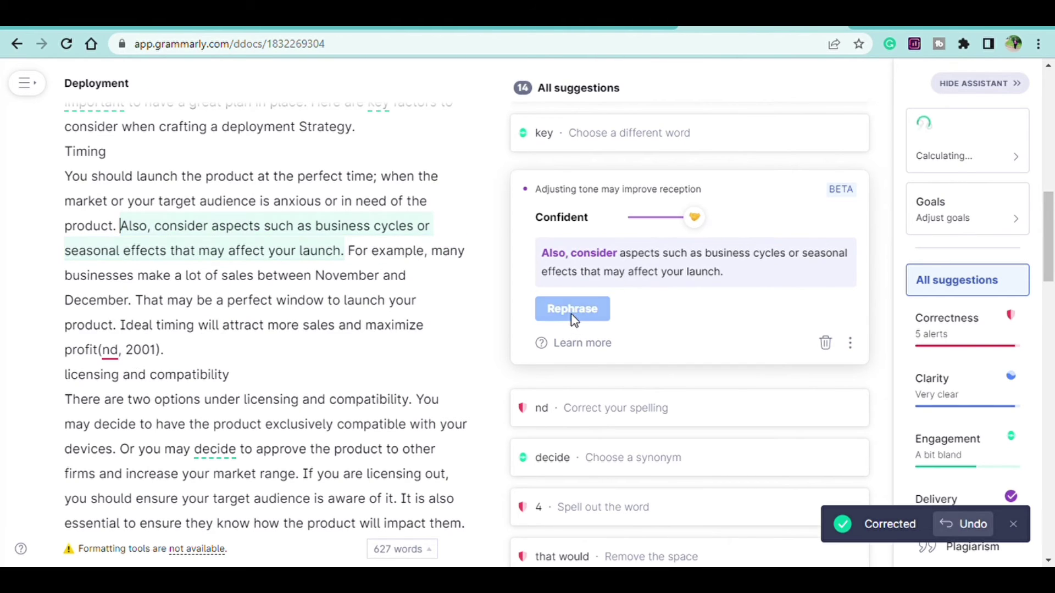
left_click(591, 222)
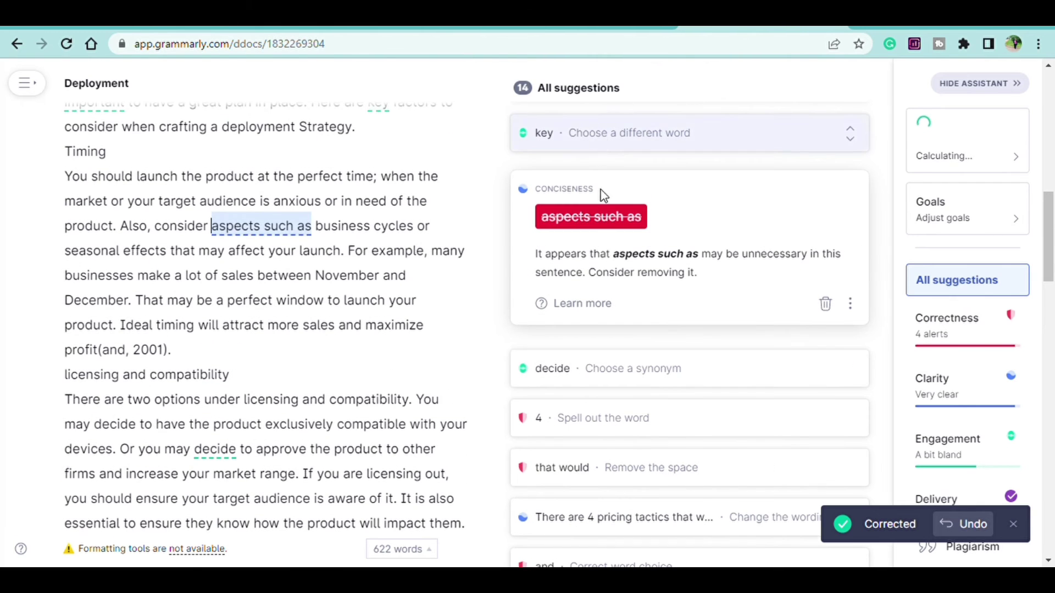
left_click(592, 228)
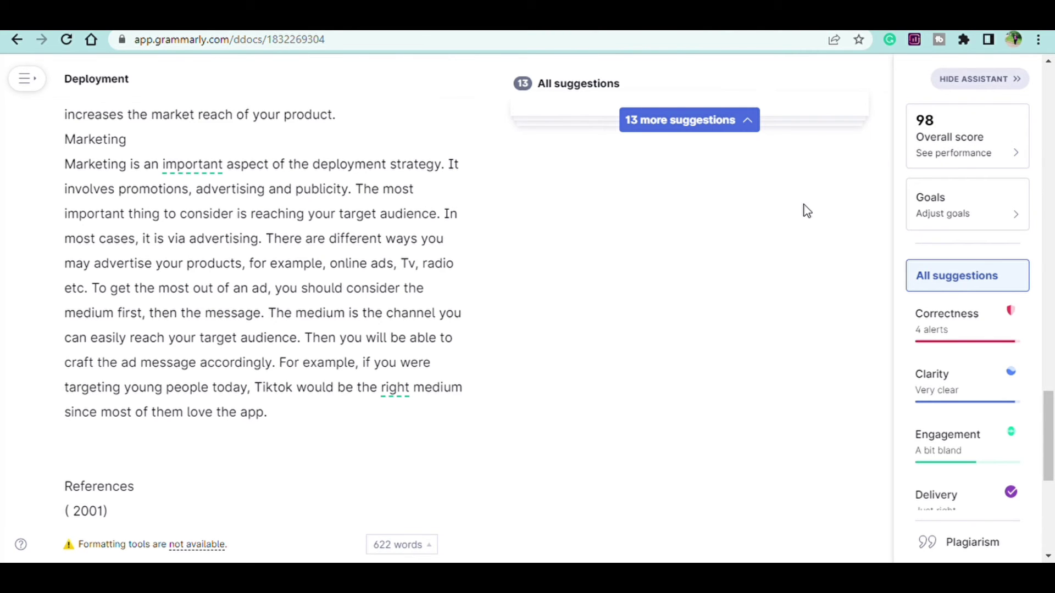
- In the Marketing paragraph, change right to suitable, important to essential, easily to quickly
scroll(805, 220, "up", 10)
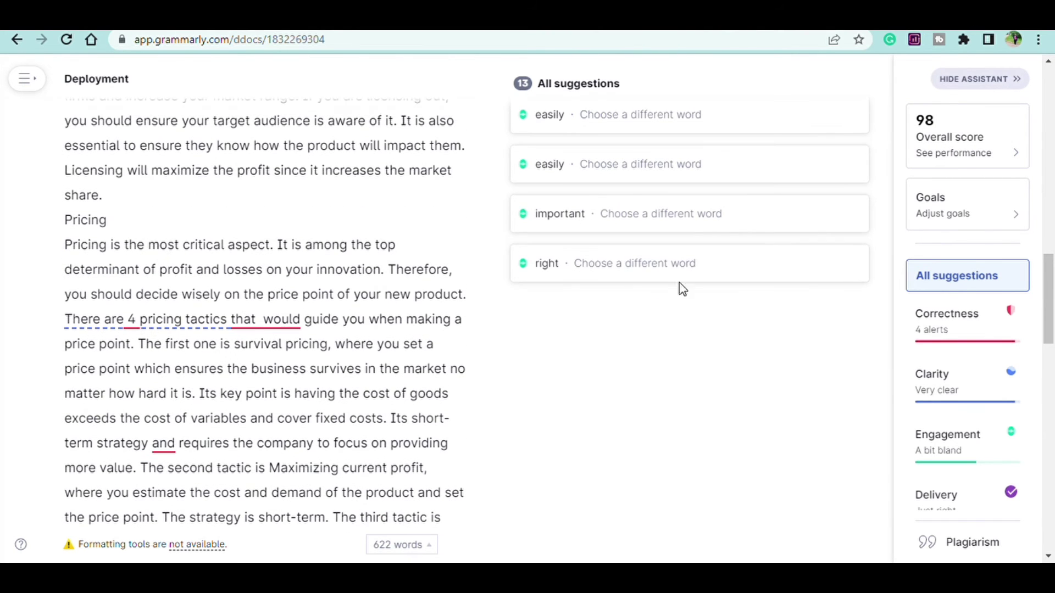
left_click(691, 265)
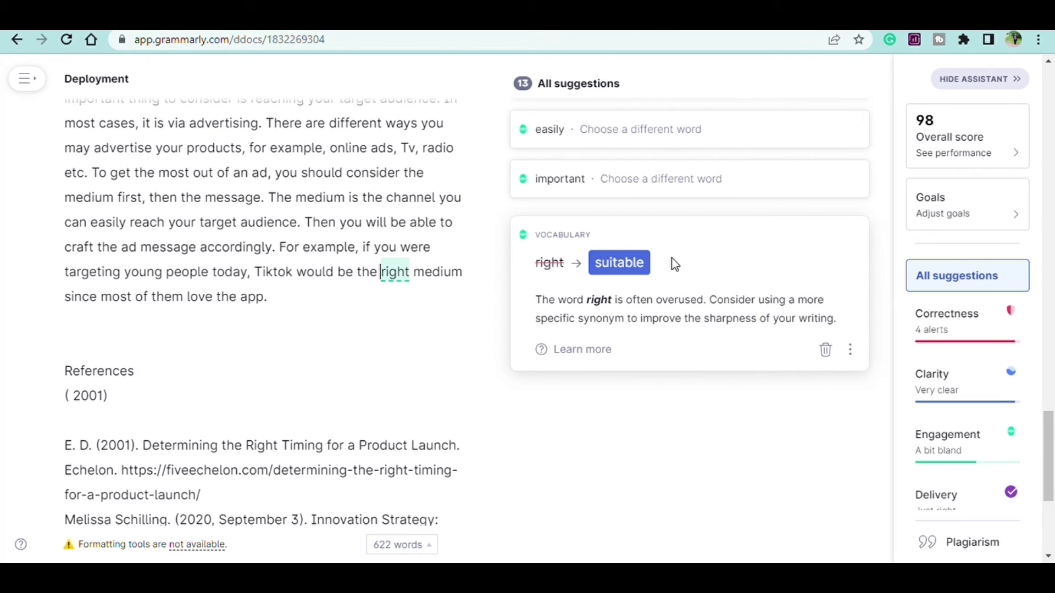
left_click(649, 267)
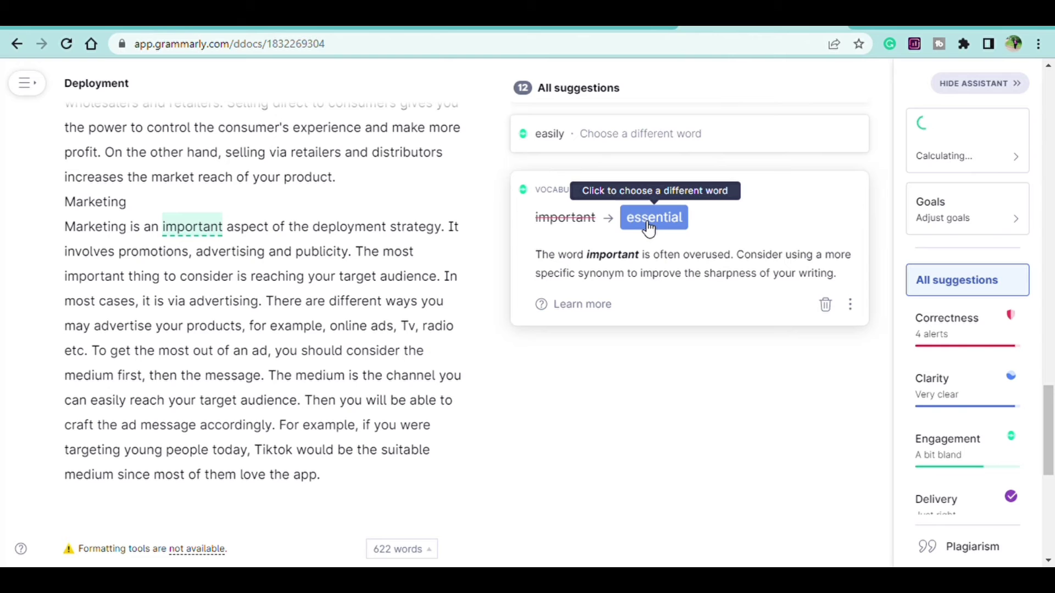
left_click(650, 229)
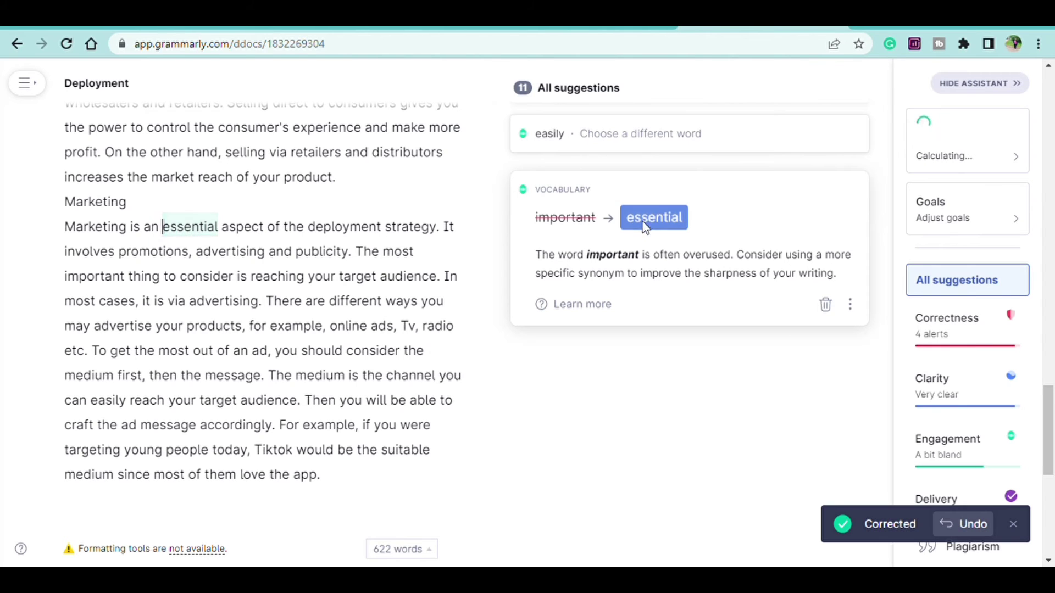
left_click(625, 222)
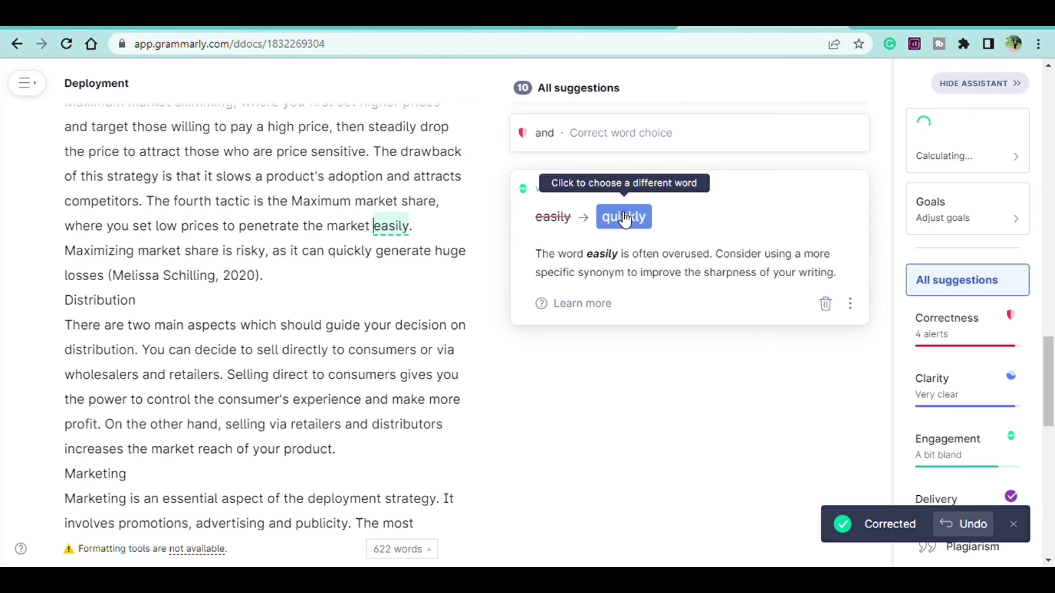
left_click(624, 218)
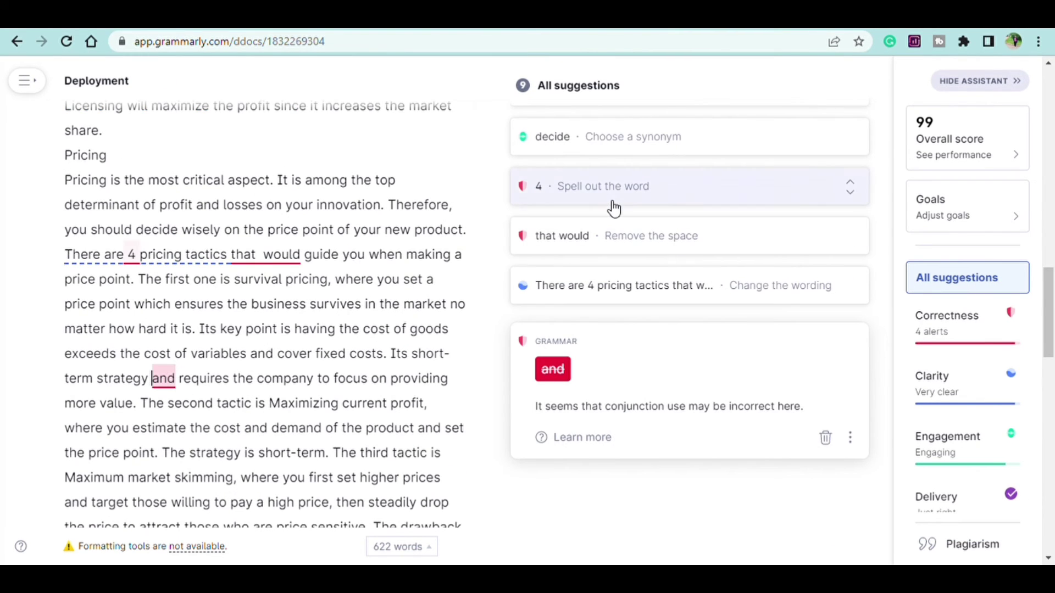
- In the opening, accept 'an excellent', 'a key', 'essential', 'vital' and 'choose'
scroll(609, 207, "up", 5)
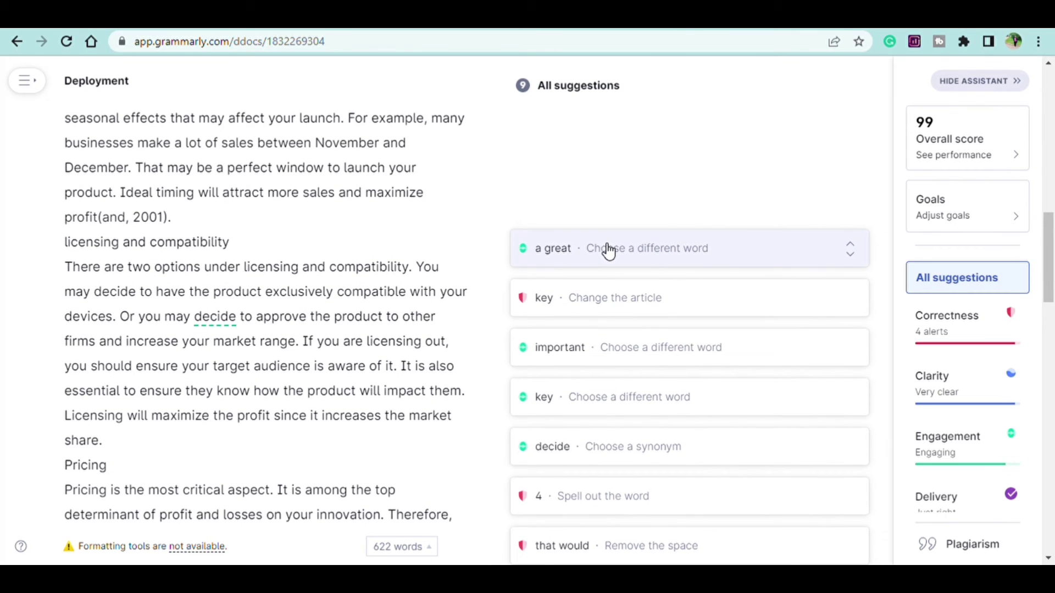
left_click(602, 247)
left_click(648, 248)
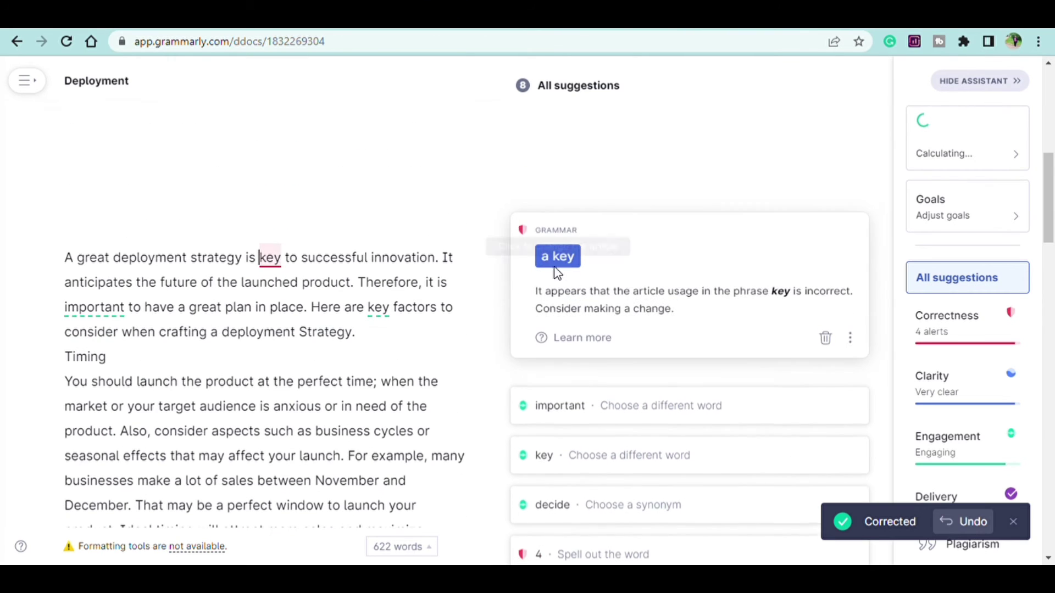
left_click(563, 254)
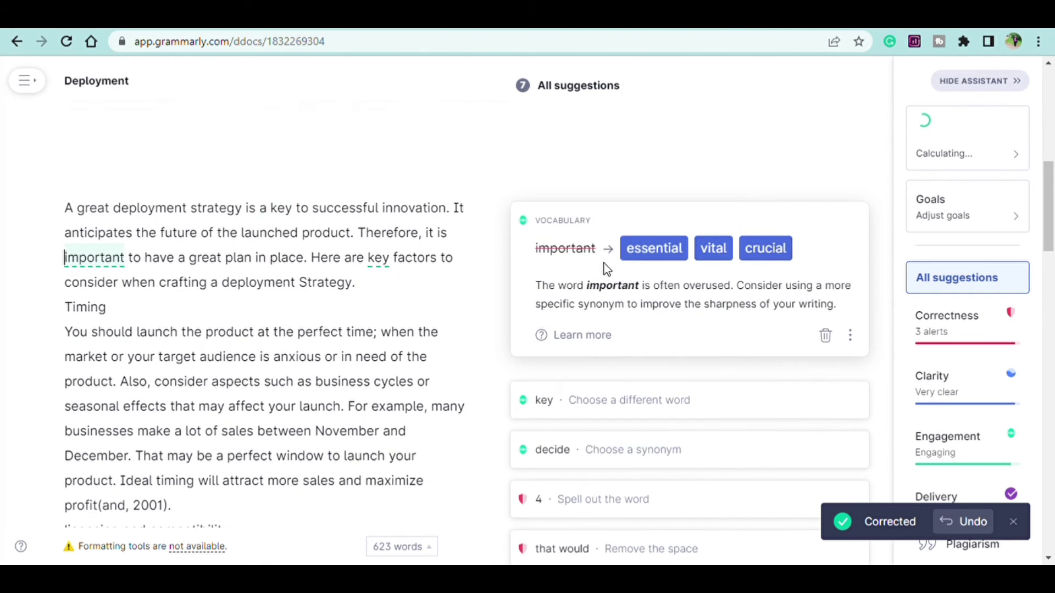
left_click(644, 256)
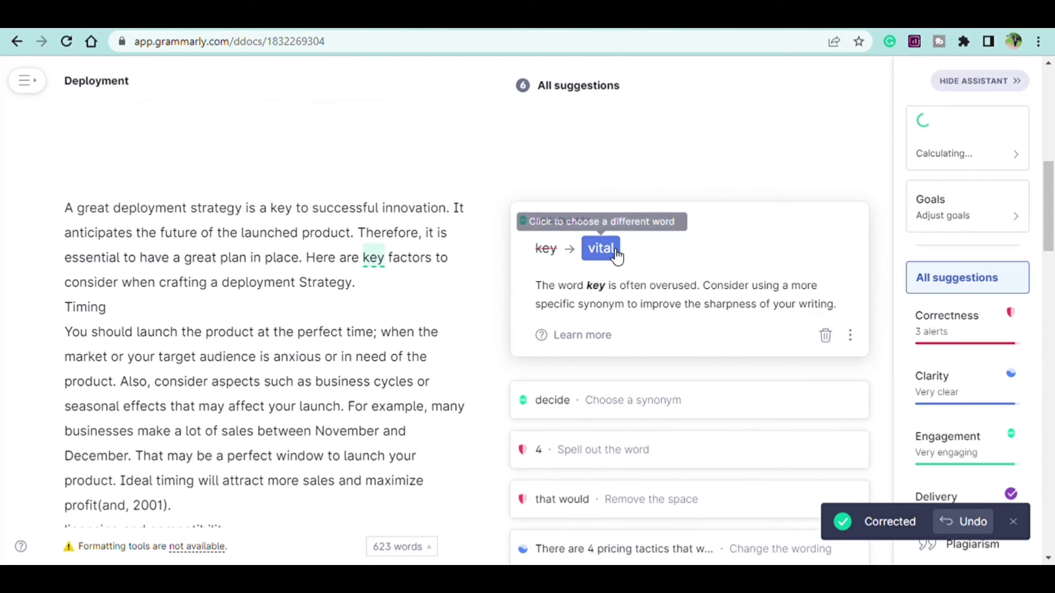
left_click(615, 252)
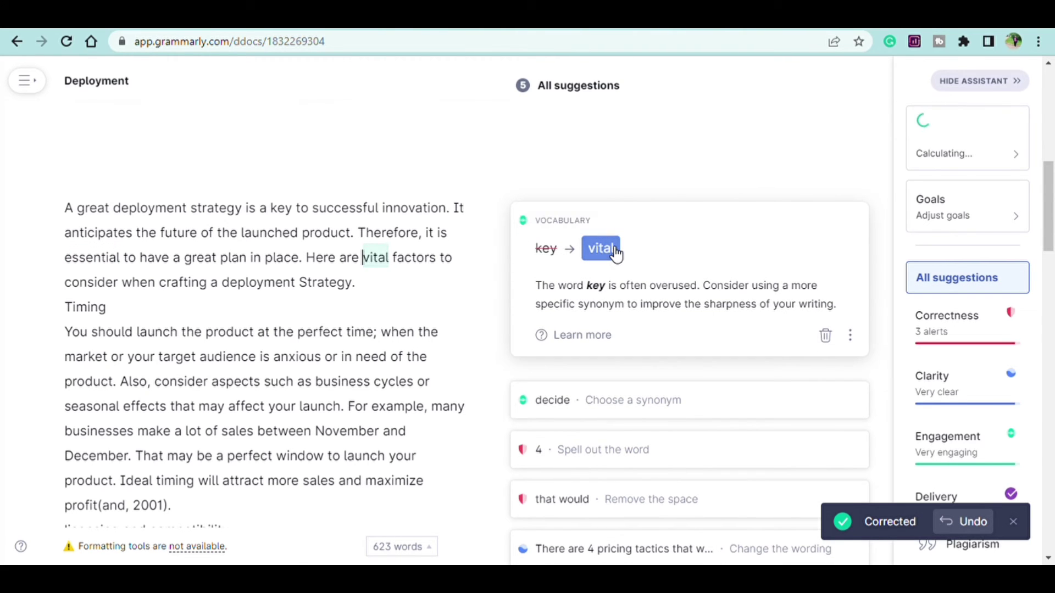
left_click(628, 252)
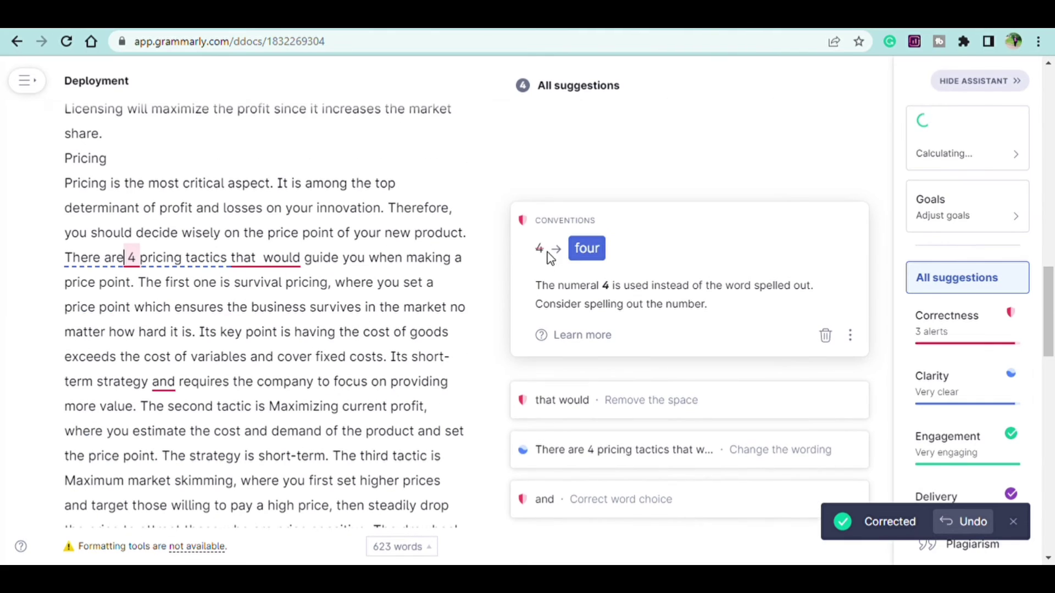